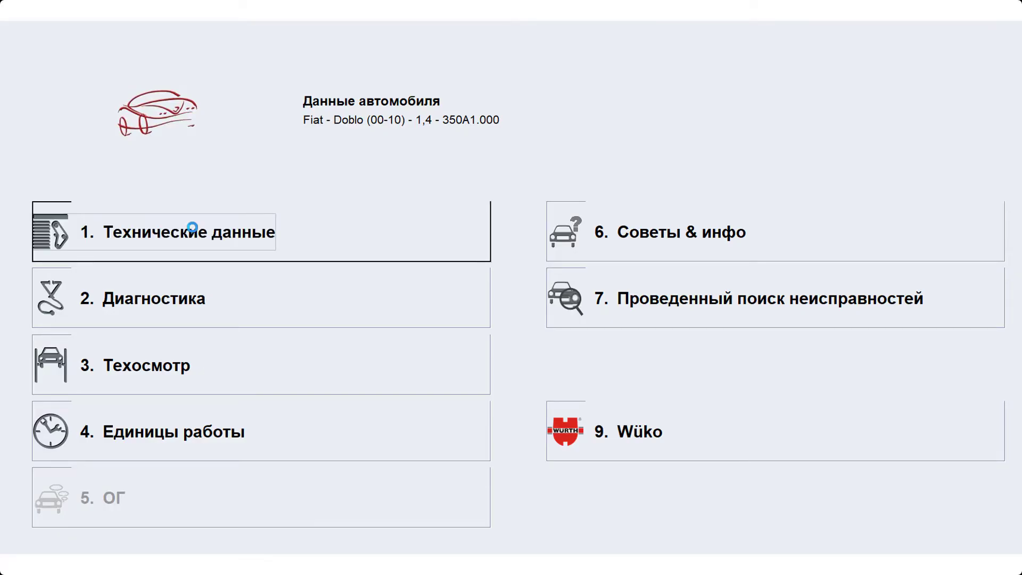
# Open the Fiat Doblo 1,4 test values under technical data and view the extra info for the engine and the cylinder firing order
pyautogui.click(183, 241)
pyautogui.click(179, 238)
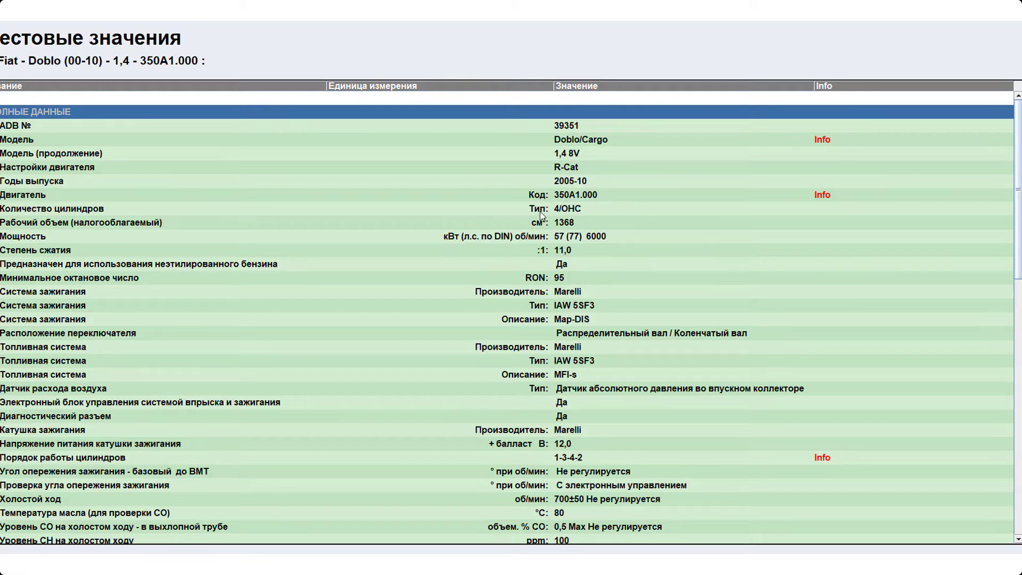
pyautogui.click(821, 194)
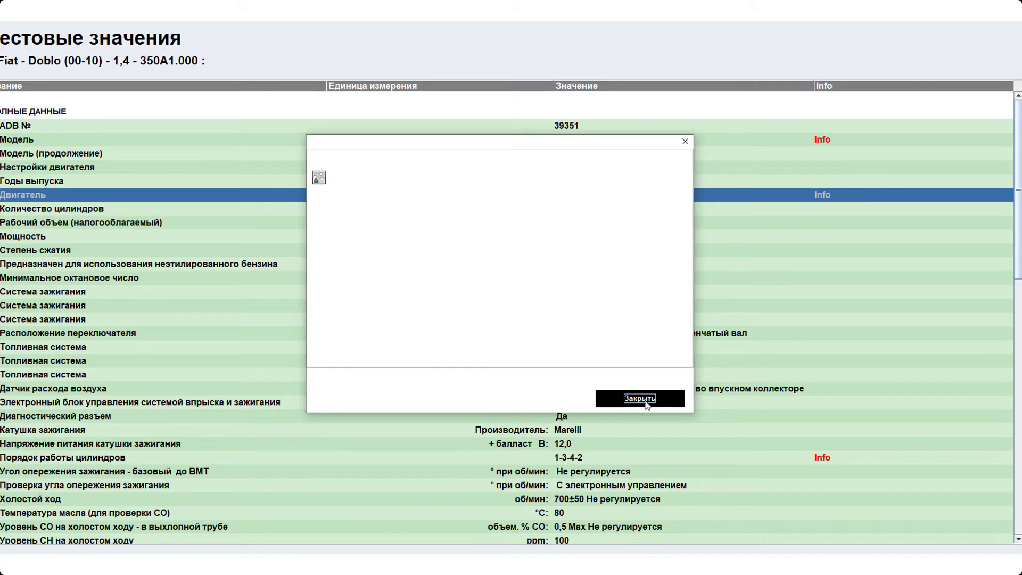
pyautogui.click(641, 399)
pyautogui.click(824, 459)
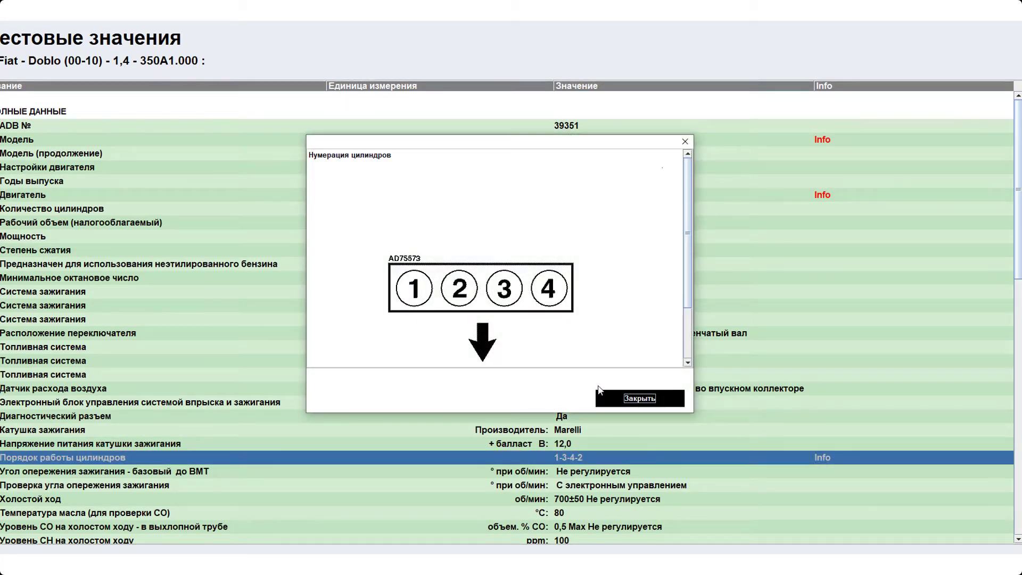
pyautogui.click(650, 401)
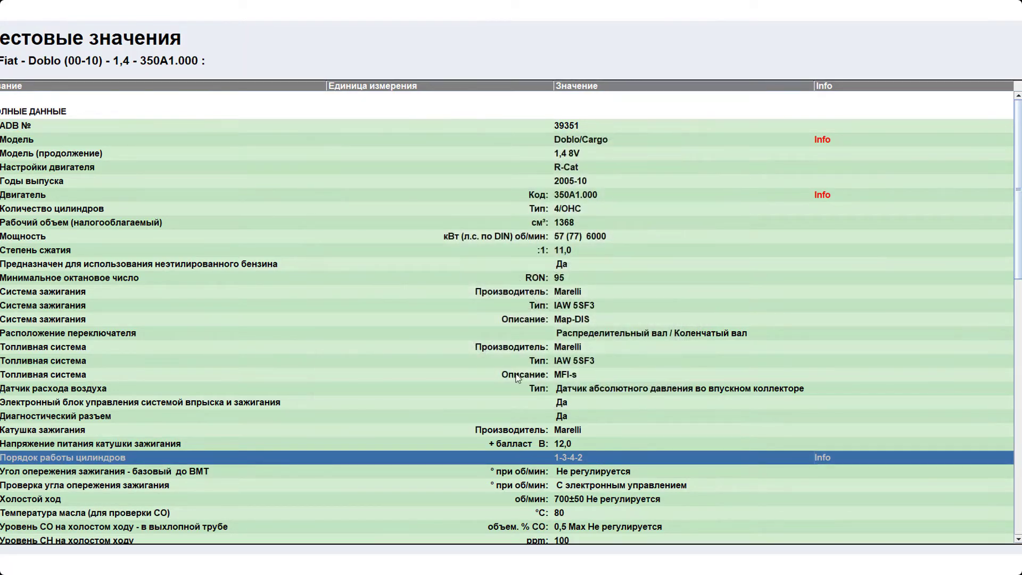
# Examine the remaining test values, from ignition and spark plugs down to the air-conditioning data, and return to the technical data overview
pyautogui.scroll(-3, 516, 394)
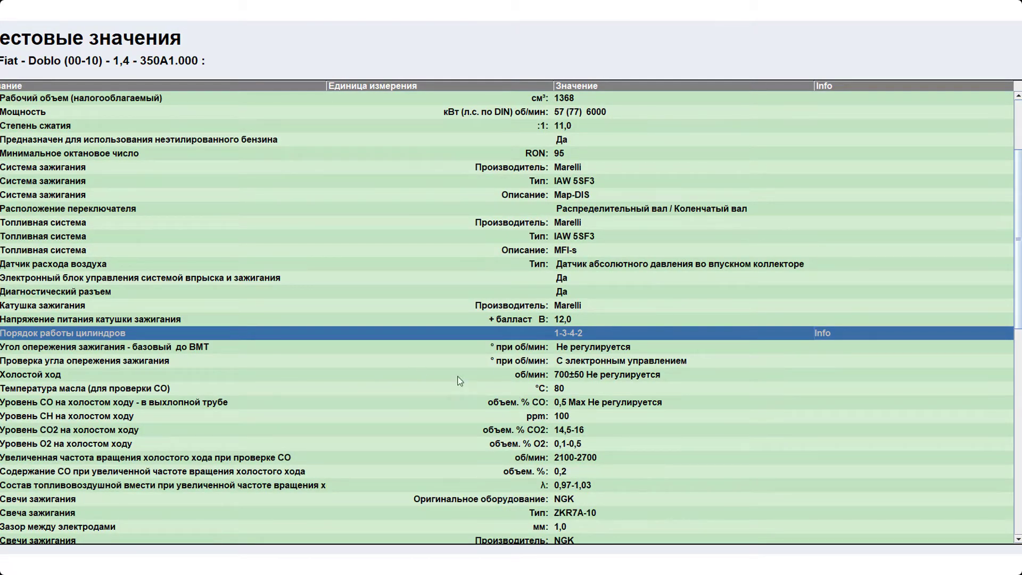
pyautogui.scroll(-4, 561, 419)
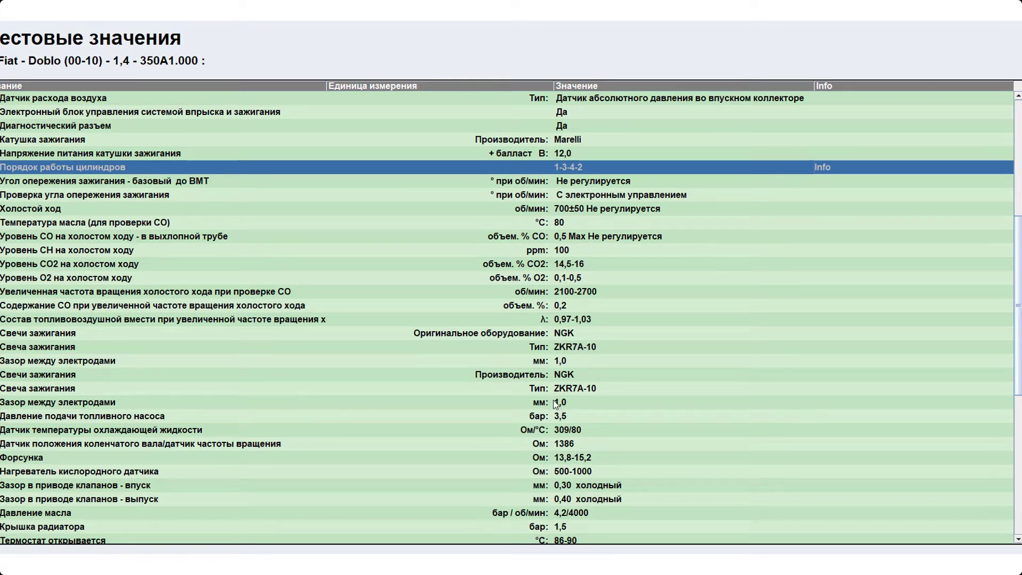
pyautogui.scroll(-3, 555, 404)
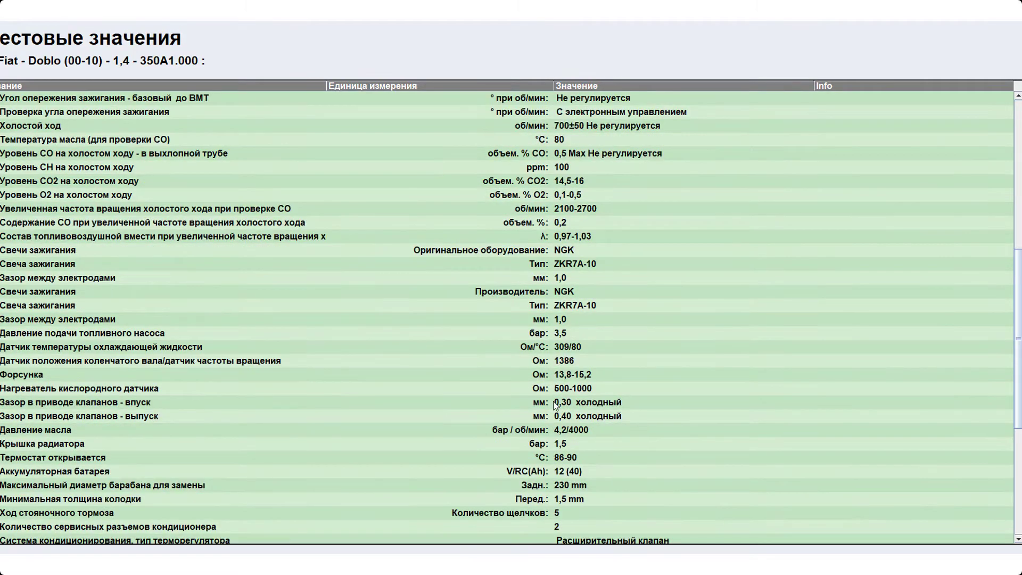
pyautogui.scroll(-5, 554, 404)
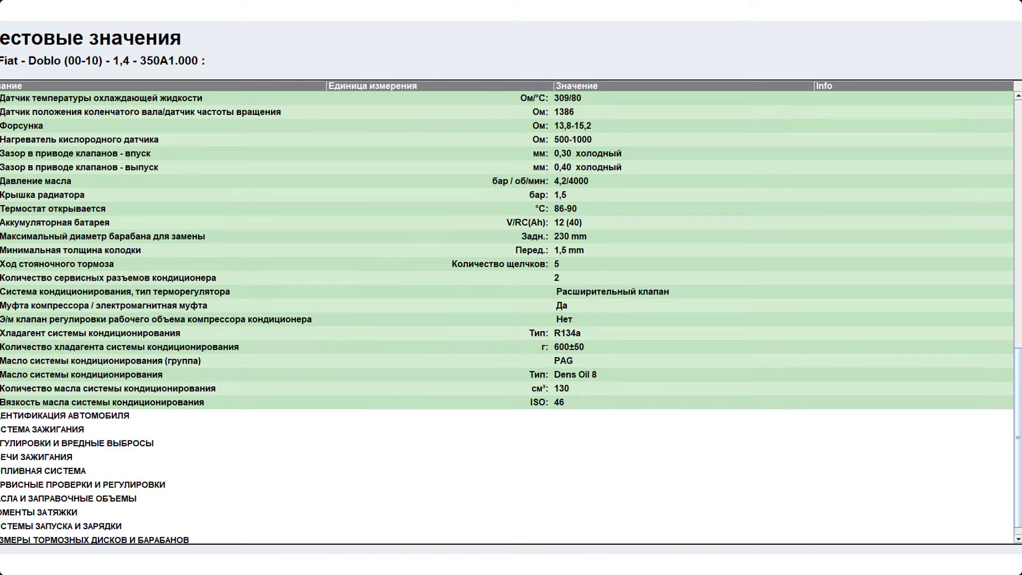
pyautogui.press('BackSpace')
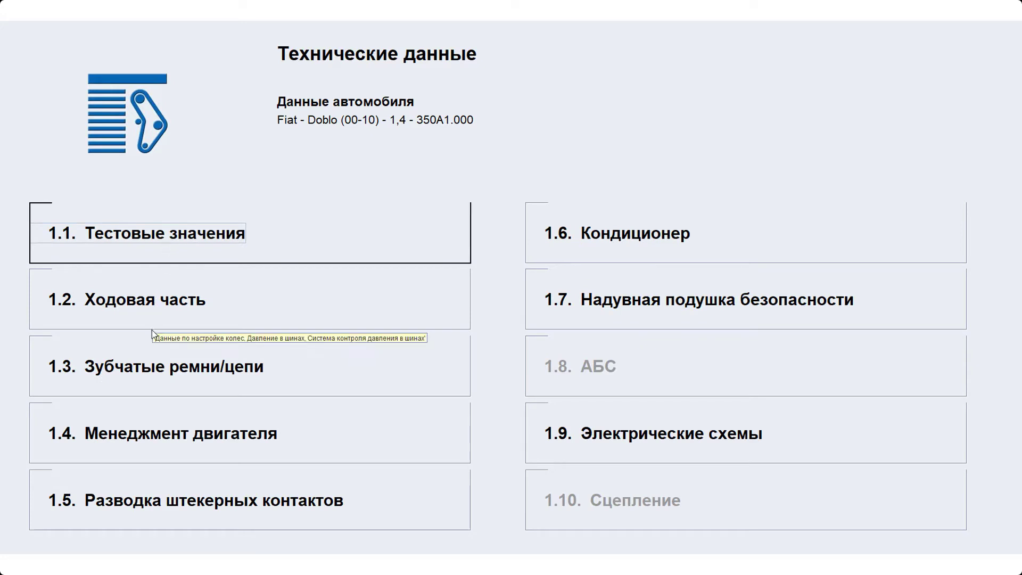
# Open the toothed belts/chains instructions, choosing the variant "Зубчатые ремни/цепи"
pyautogui.click(151, 361)
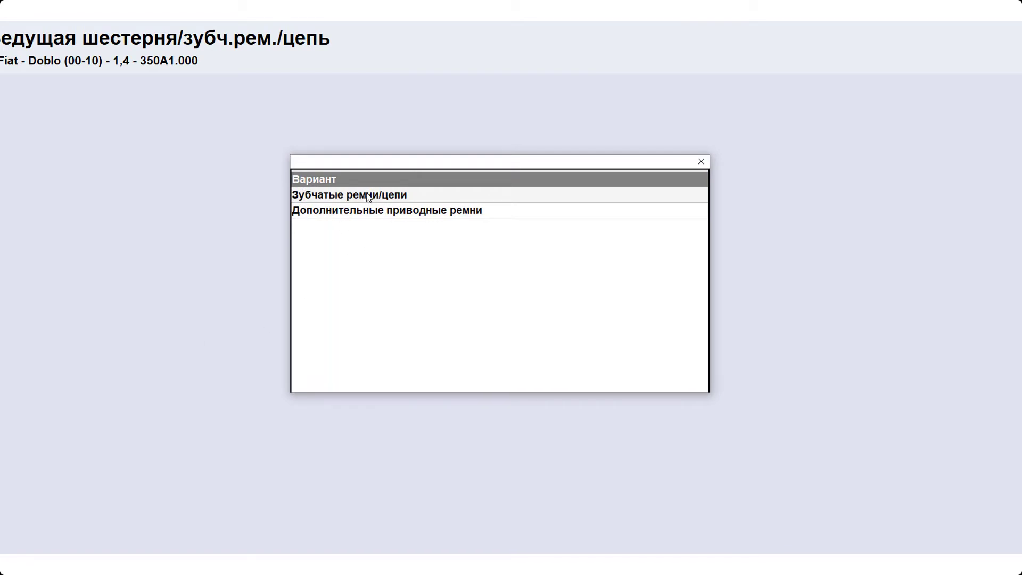
pyautogui.click(369, 196)
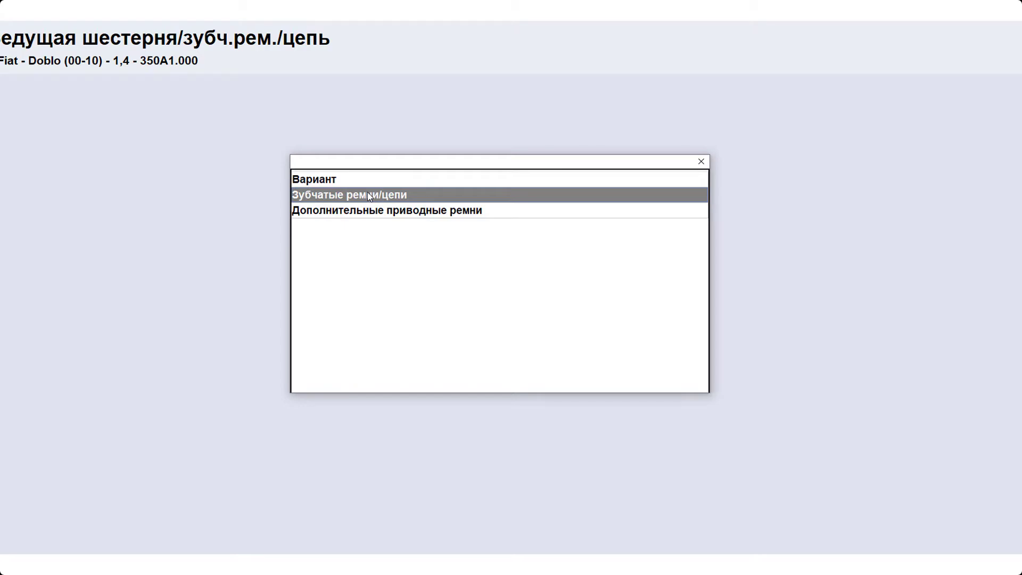
pyautogui.doubleClick(368, 194)
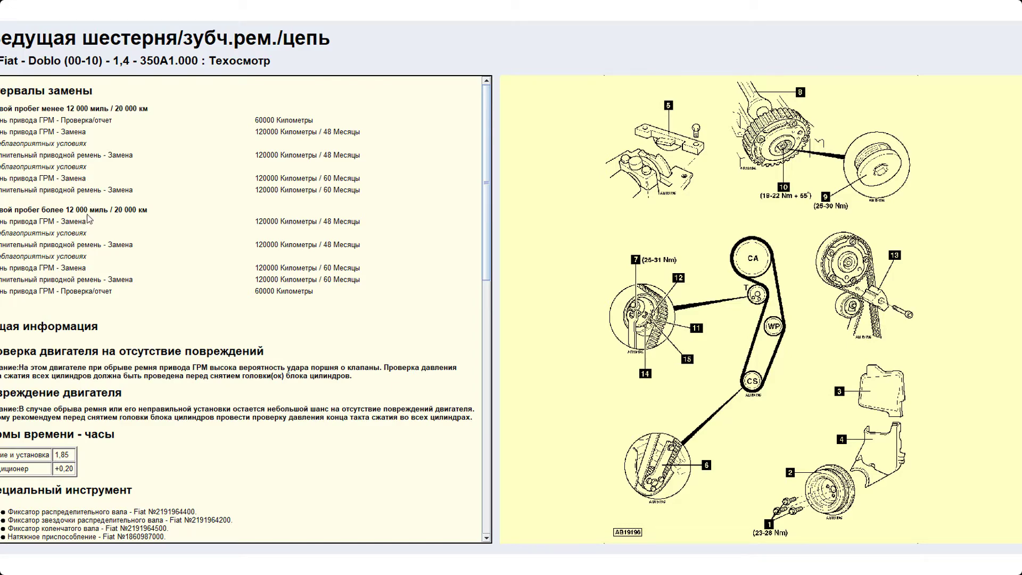
# Examine the timing belt replacement intervals, special tools, removal and installation instructions, and view the belt diagram enlarged
pyautogui.scroll(-5, 120, 342)
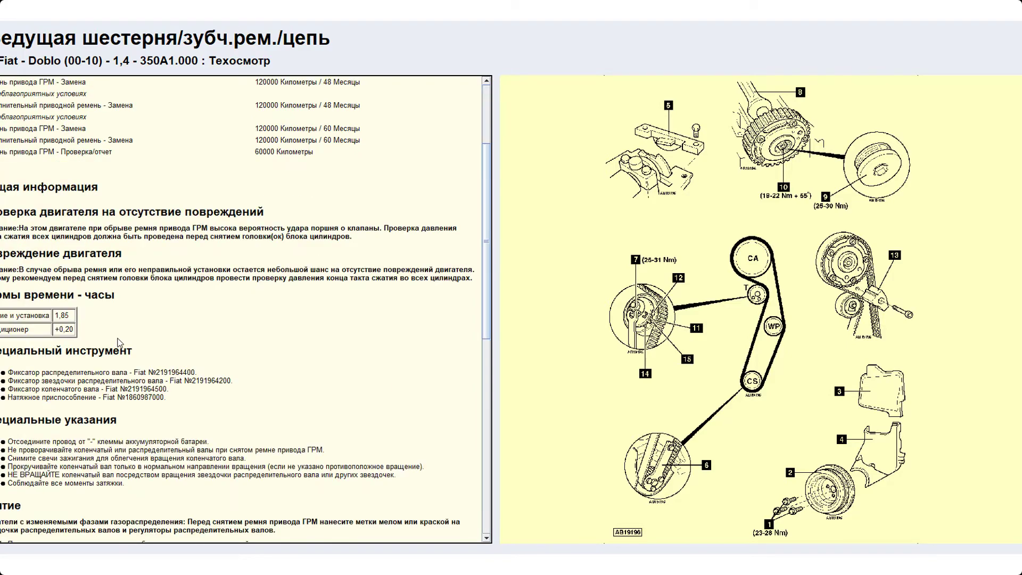
pyautogui.scroll(3, 120, 342)
pyautogui.scroll(-8, 168, 371)
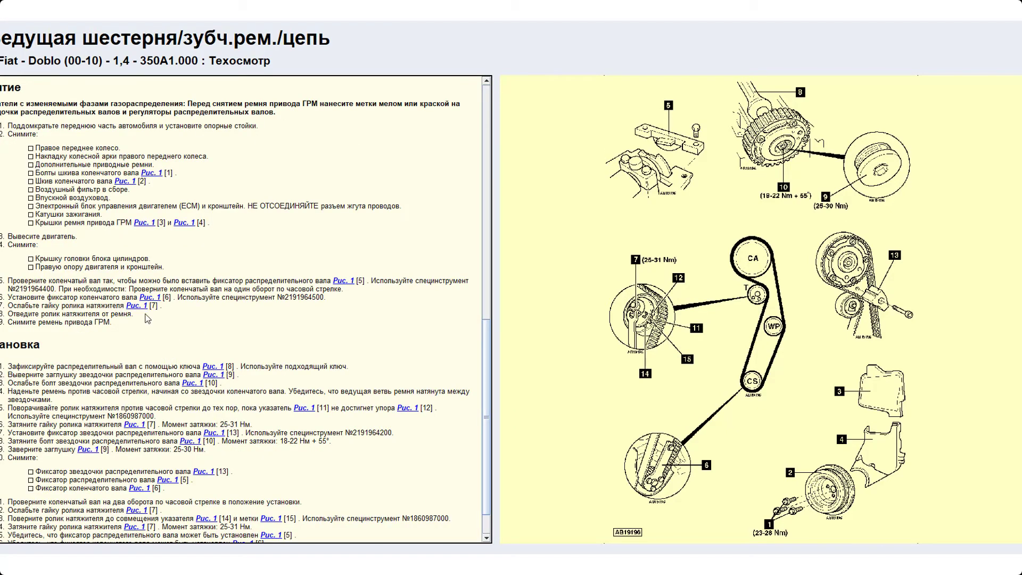
pyautogui.scroll(5, 147, 317)
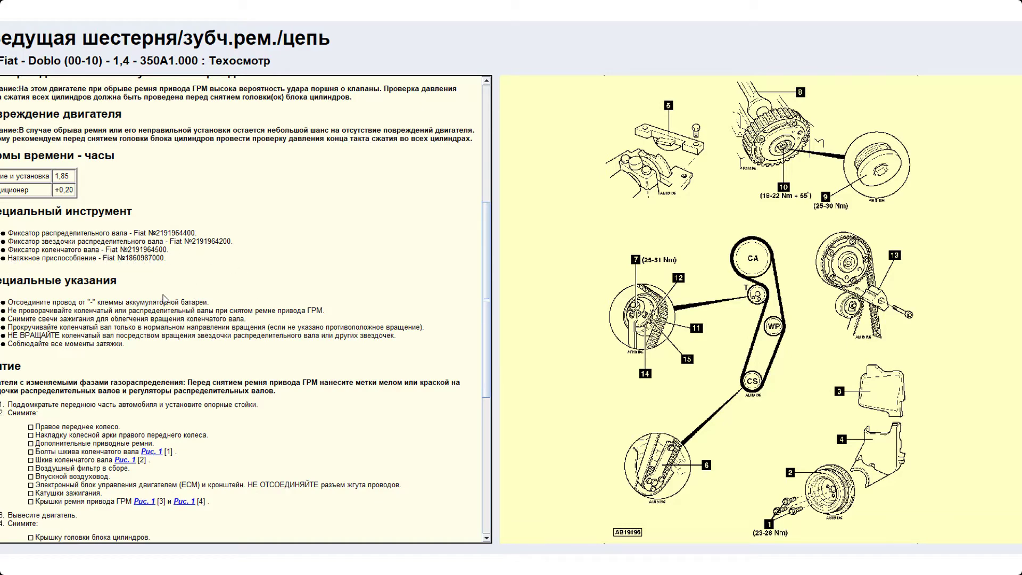
pyautogui.scroll(-5, 166, 296)
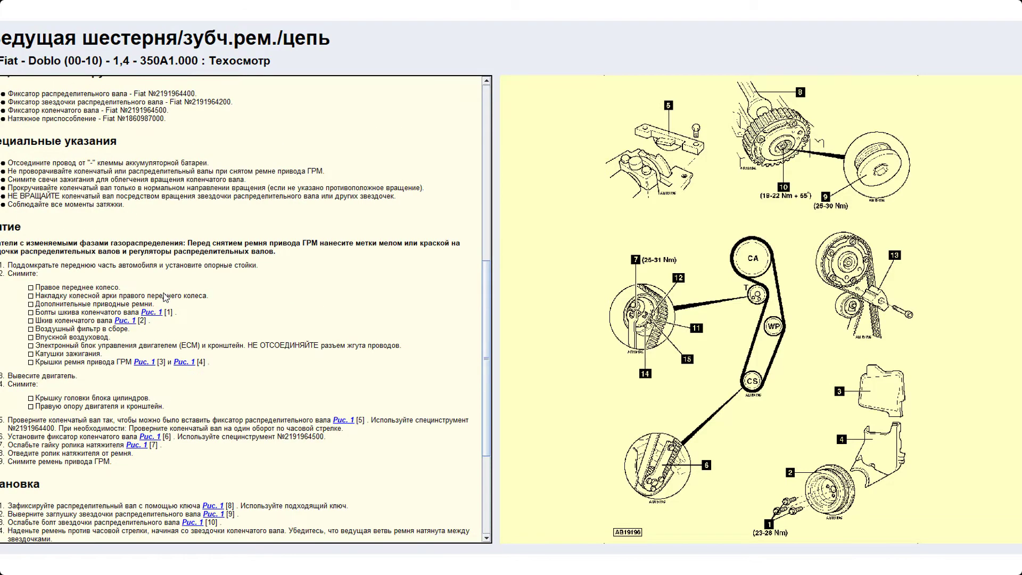
pyautogui.scroll(-7, 166, 296)
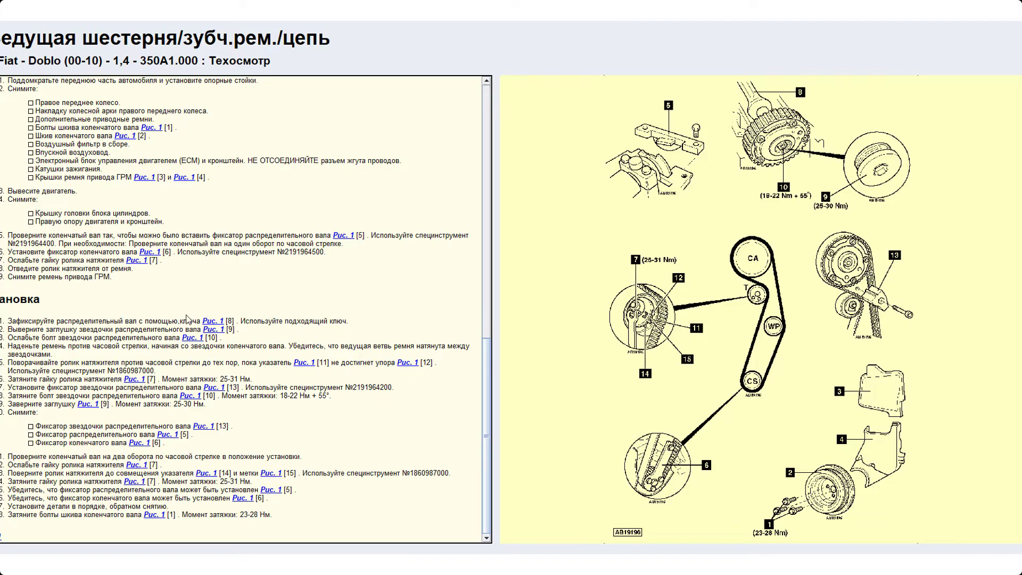
pyautogui.click(686, 244)
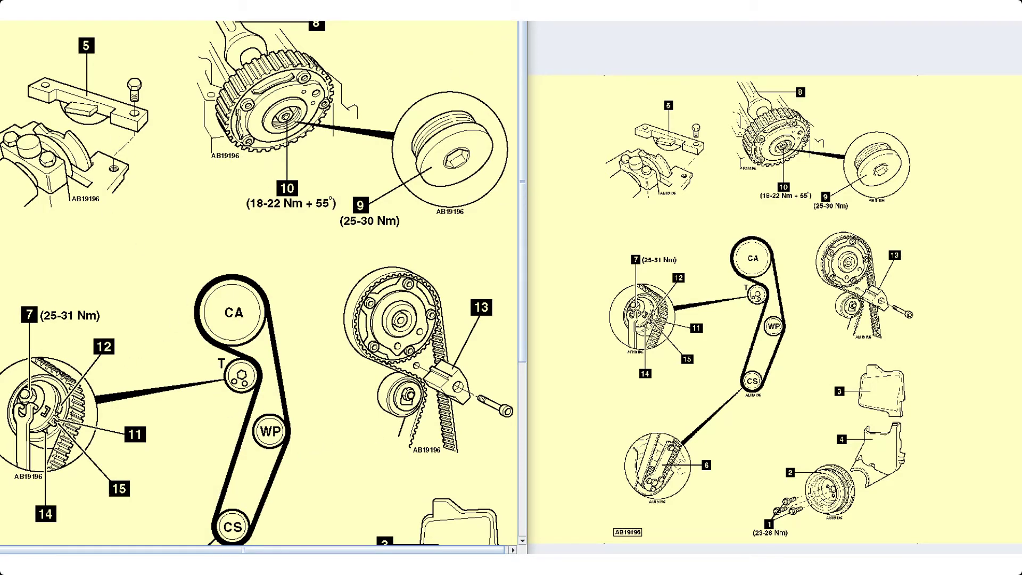
pyautogui.click(193, 351)
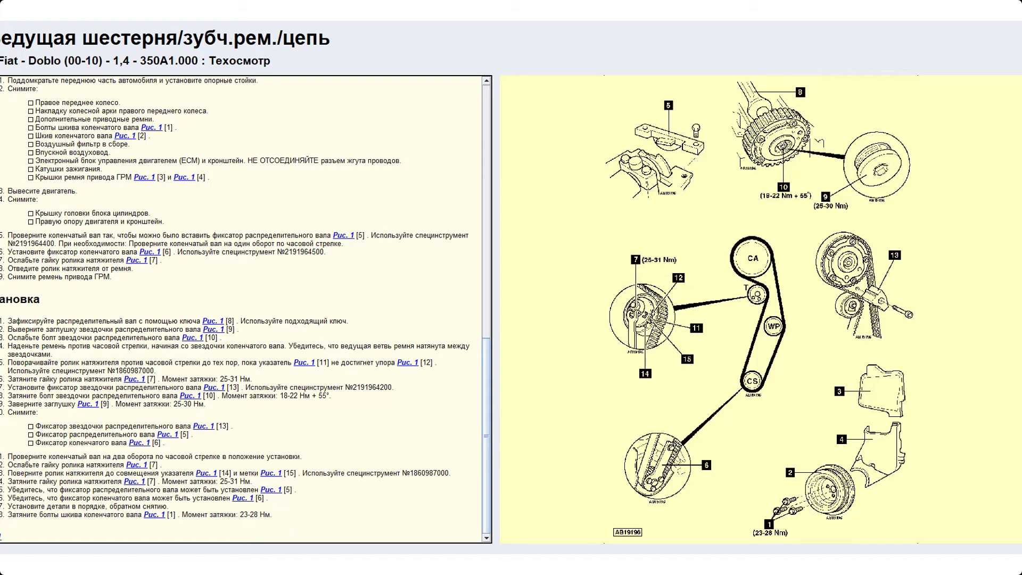
pyautogui.moveTo(317, 567)
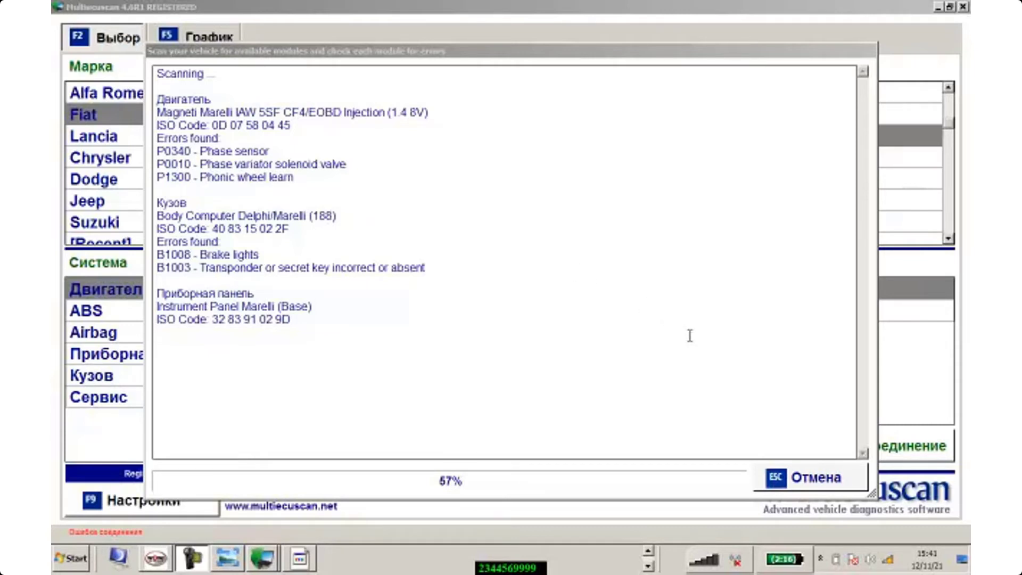
pyautogui.moveTo(687, 51); pyautogui.dragTo(703, 42)
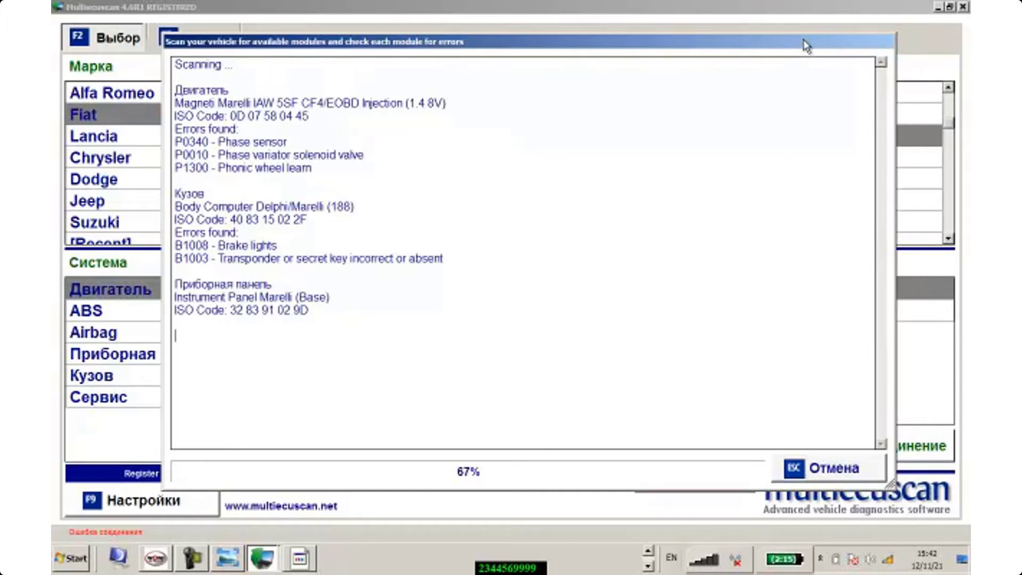
pyautogui.moveTo(803, 39); pyautogui.dragTo(780, 48)
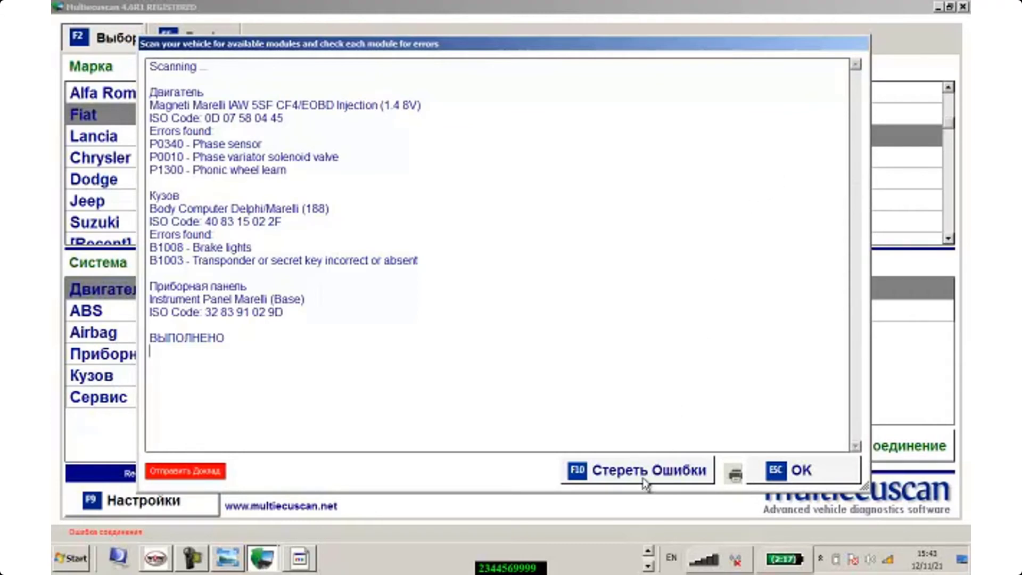
# Try to send the Multiecuscan diagnostic report with vehicle make "doblo 1.4 v8" and year 2008
pyautogui.click(215, 479)
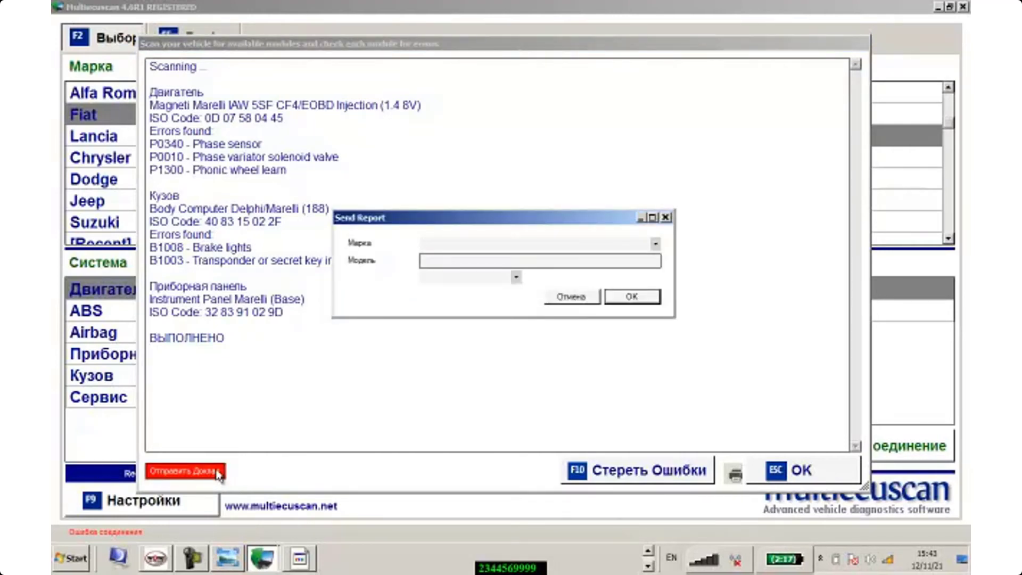
pyautogui.write('doblo 1.4 v8')
pyautogui.click(517, 276)
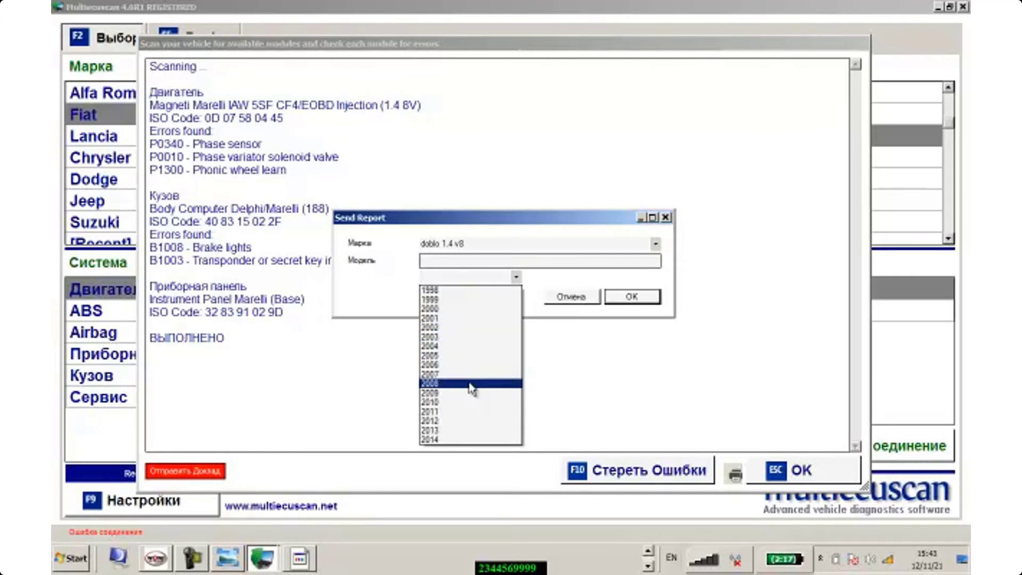
pyautogui.click(469, 383)
pyautogui.click(617, 296)
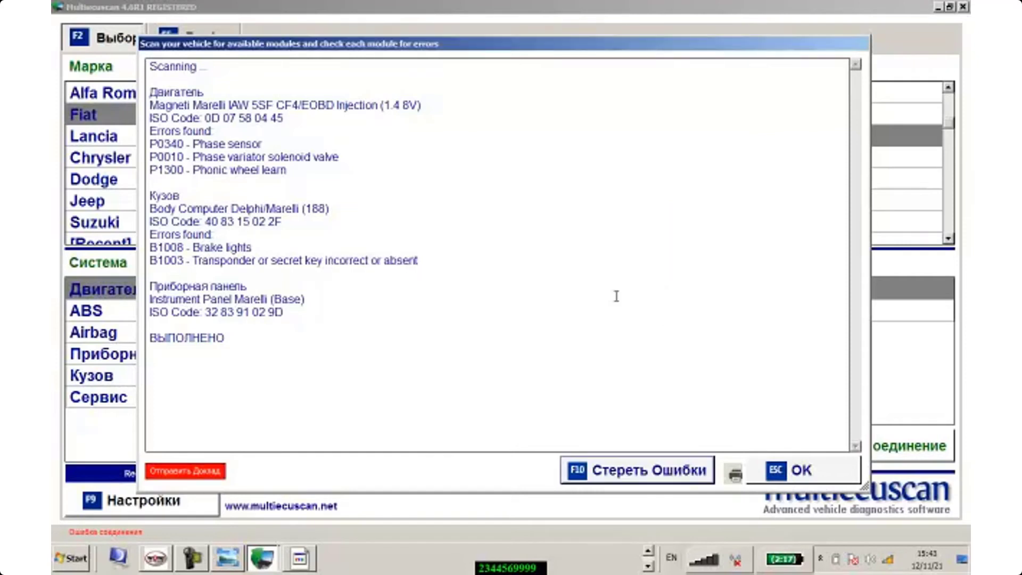
# Erase the stored errors from the scanned modules and close the scan report
pyautogui.click(638, 471)
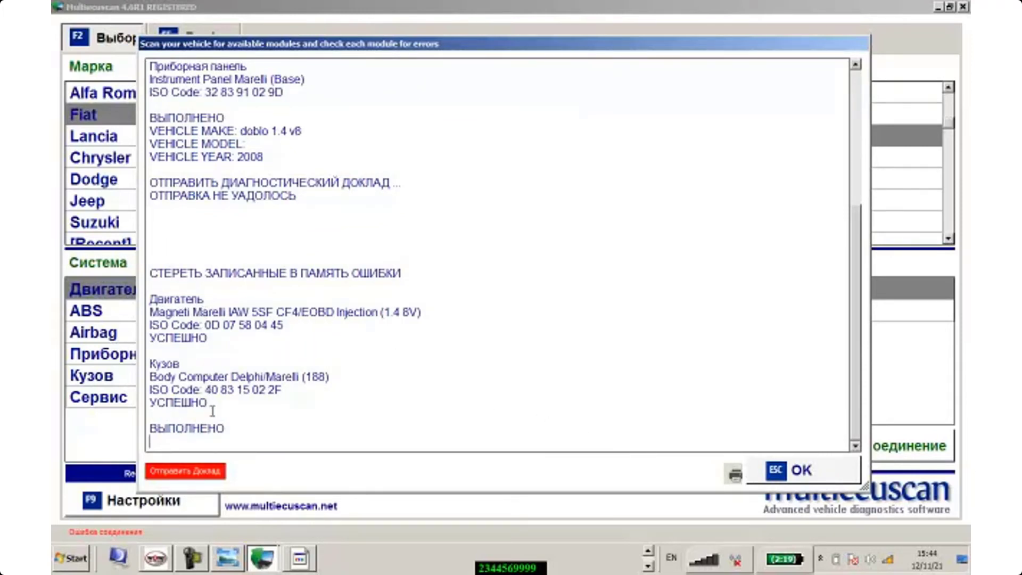
pyautogui.click(811, 486)
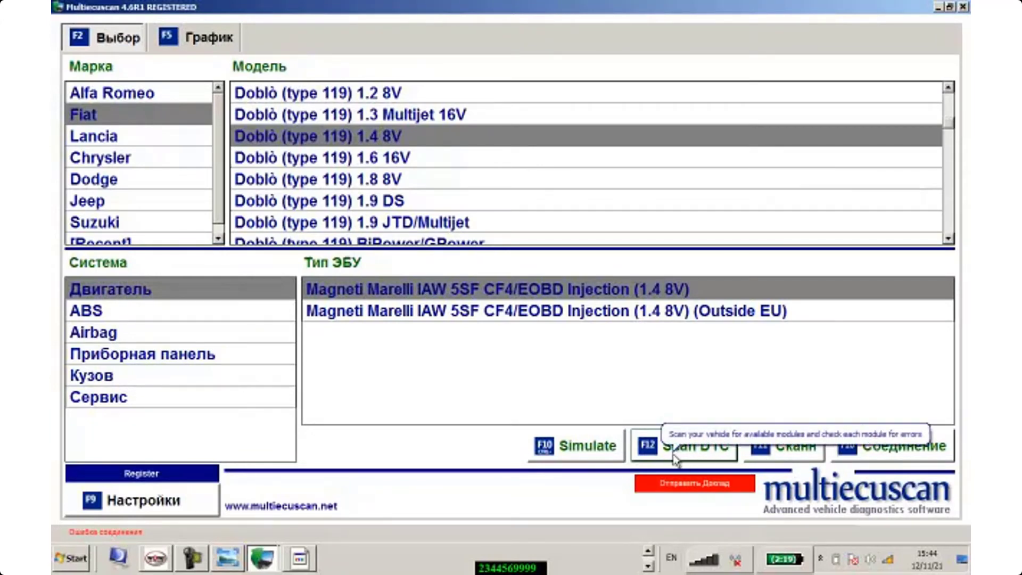
# Start a simulated session for the Magneti Marelli IAW 5SF engine ECU and run the Evaporation control valve test
pyautogui.click(575, 453)
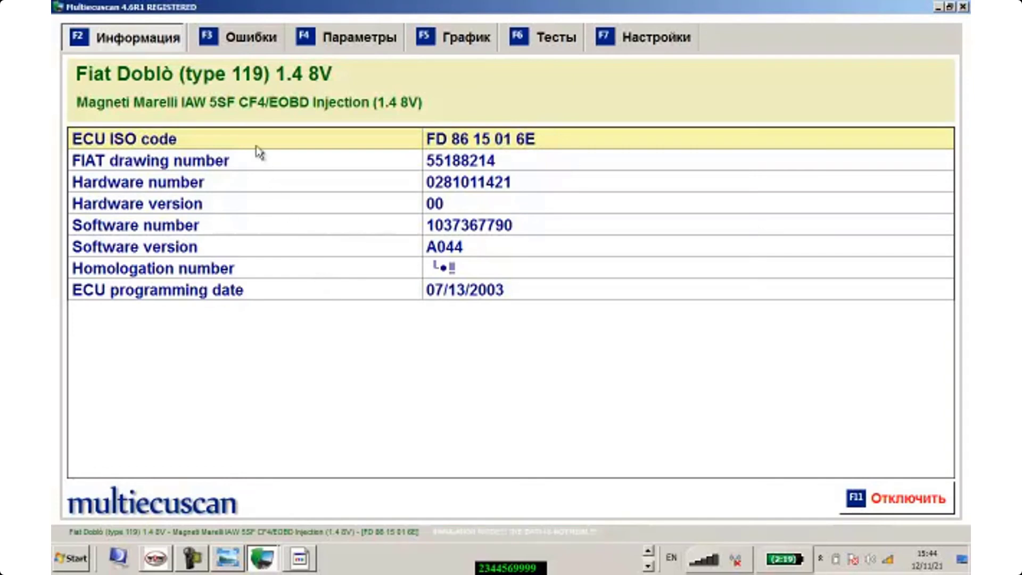
pyautogui.click(559, 40)
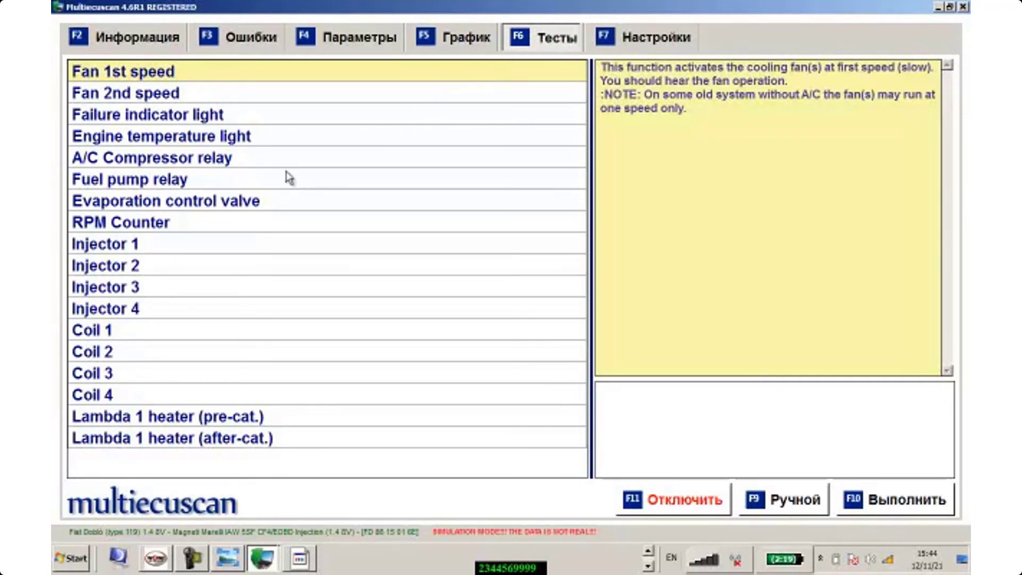
pyautogui.click(207, 205)
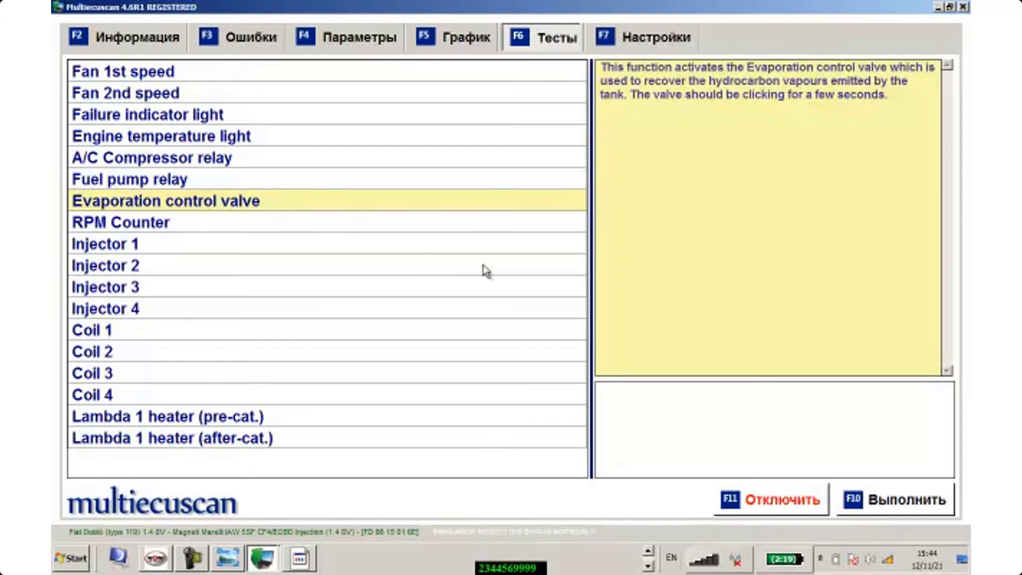
pyautogui.click(917, 505)
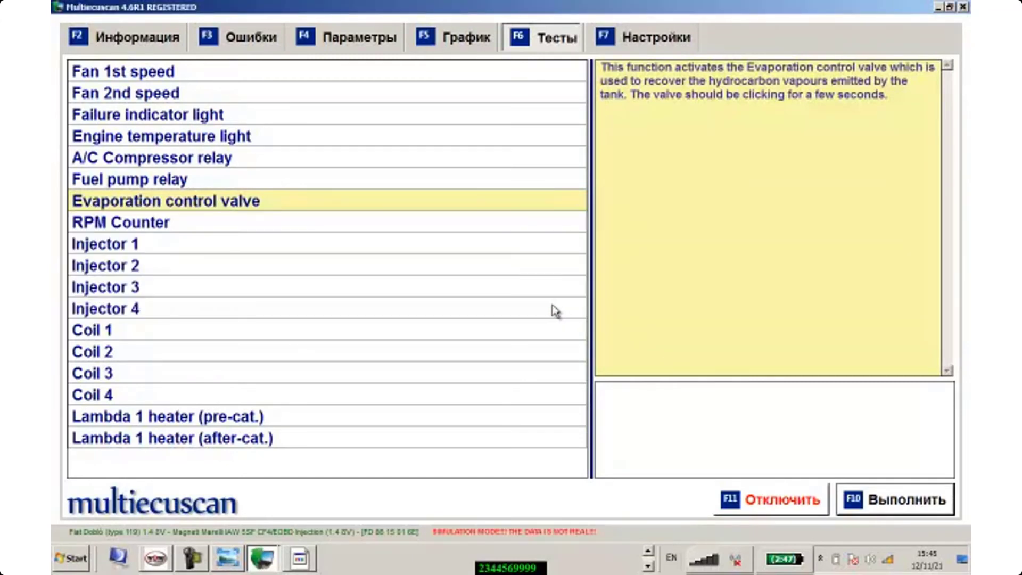
# Run the RPM Counter actuator test and confirm that the value changes
pyautogui.click(132, 222)
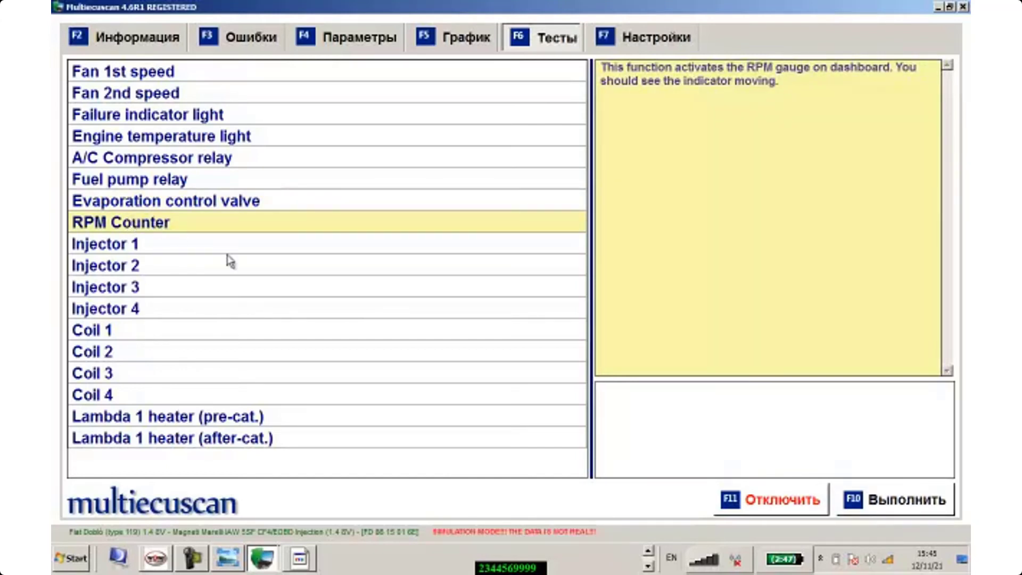
pyautogui.click(893, 501)
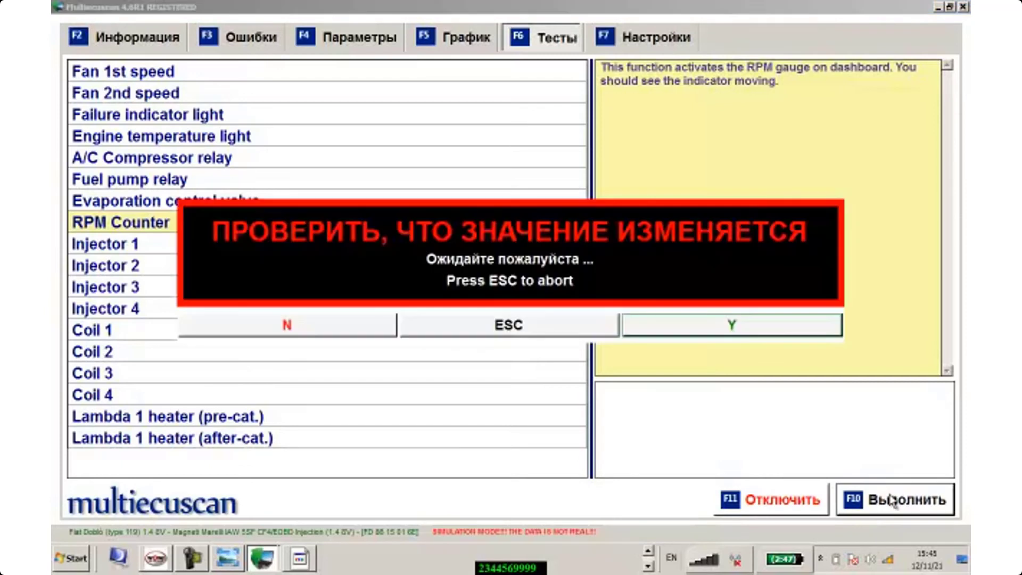
pyautogui.click(715, 330)
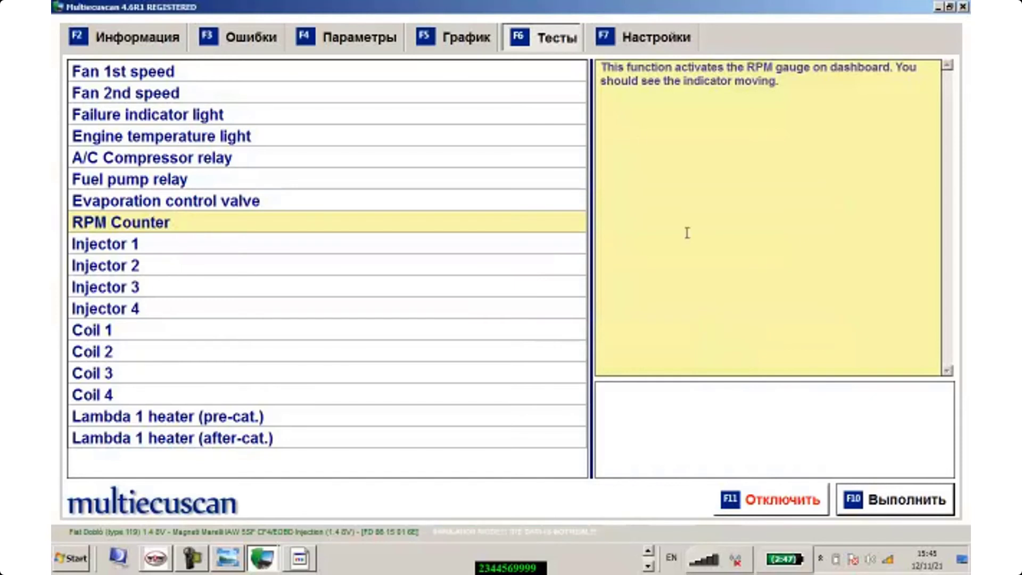
# Open the adjustment function for the Phonic wheel learn reset and copy its full procedure description
pyautogui.click(648, 43)
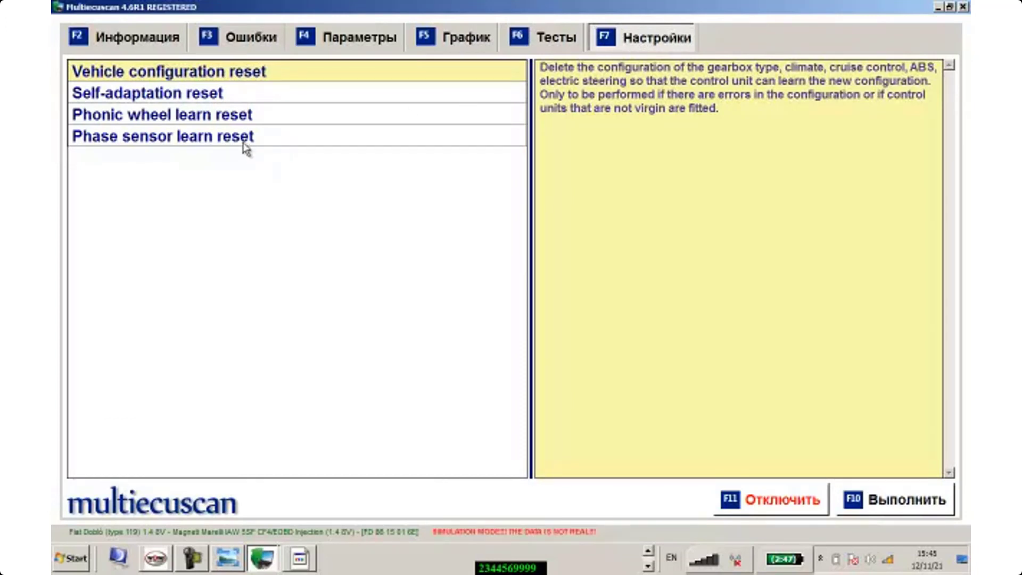
pyautogui.click(211, 122)
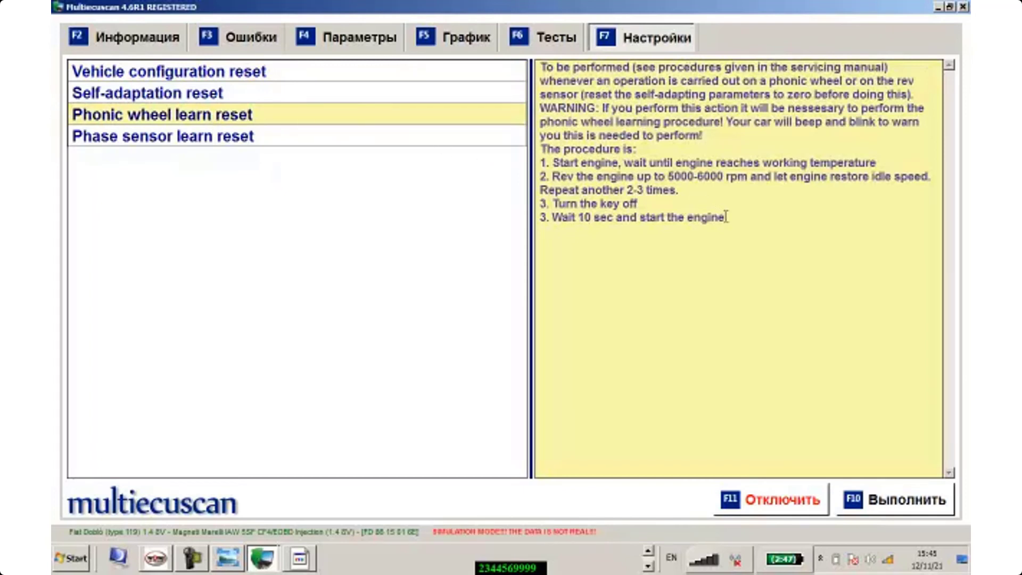
pyautogui.moveTo(726, 218); pyautogui.dragTo(545, 66)
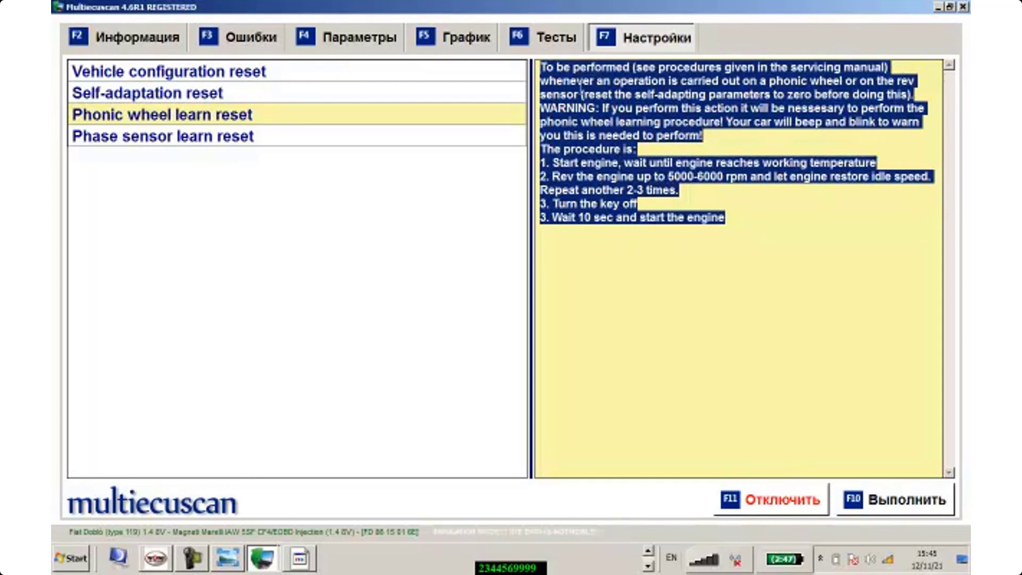
pyautogui.rightClick(581, 89)
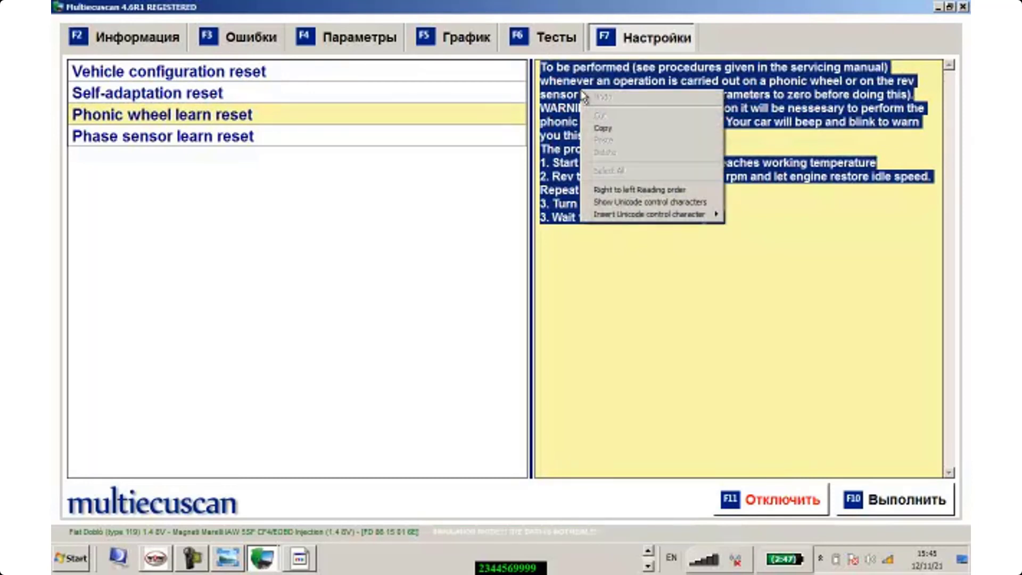
pyautogui.click(610, 129)
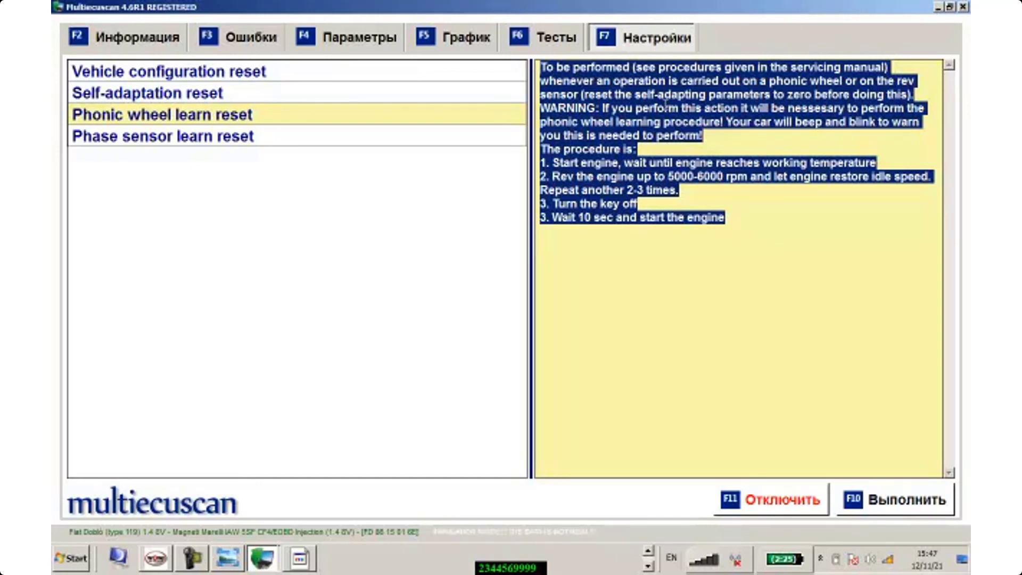
# Switch to the Chrome browser
pyautogui.click(648, 566)
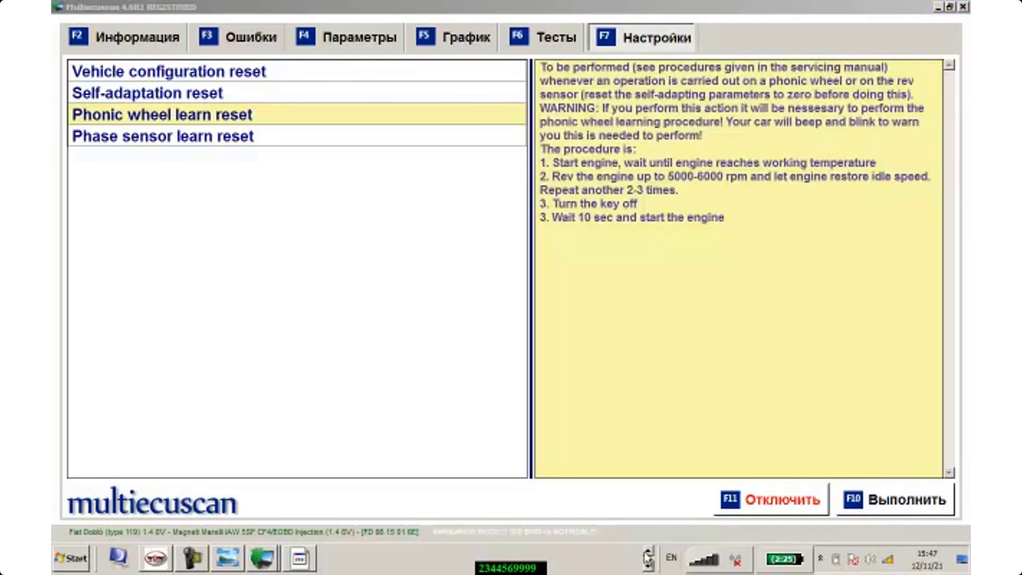
pyautogui.click(649, 551)
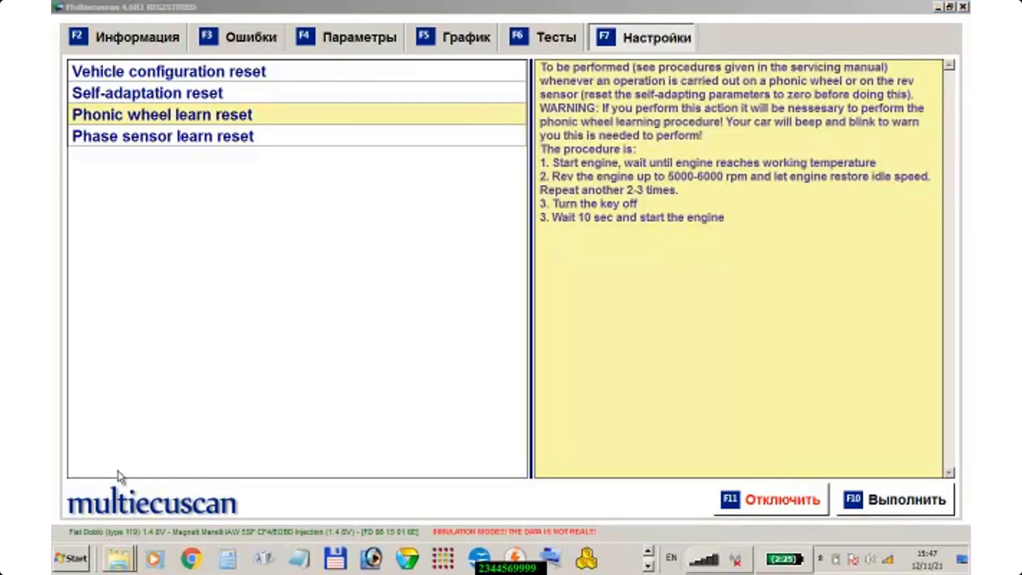
pyautogui.click(195, 565)
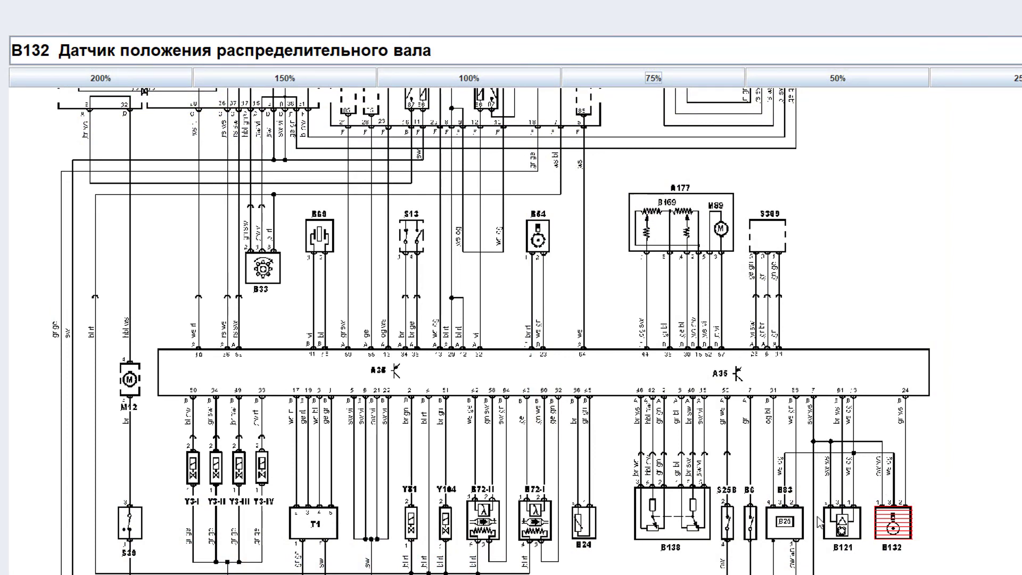
# Examine the wiring between engine control unit A35 and camshaft position sensor B132 on the diagram at 100% scale
pyautogui.scroll(-3, 816, 524)
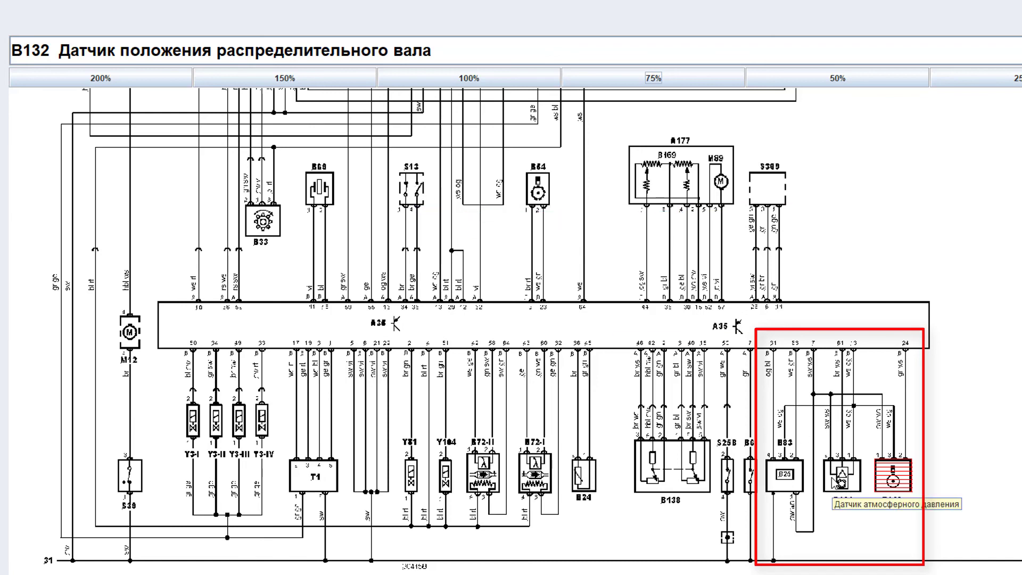
pyautogui.click(512, 82)
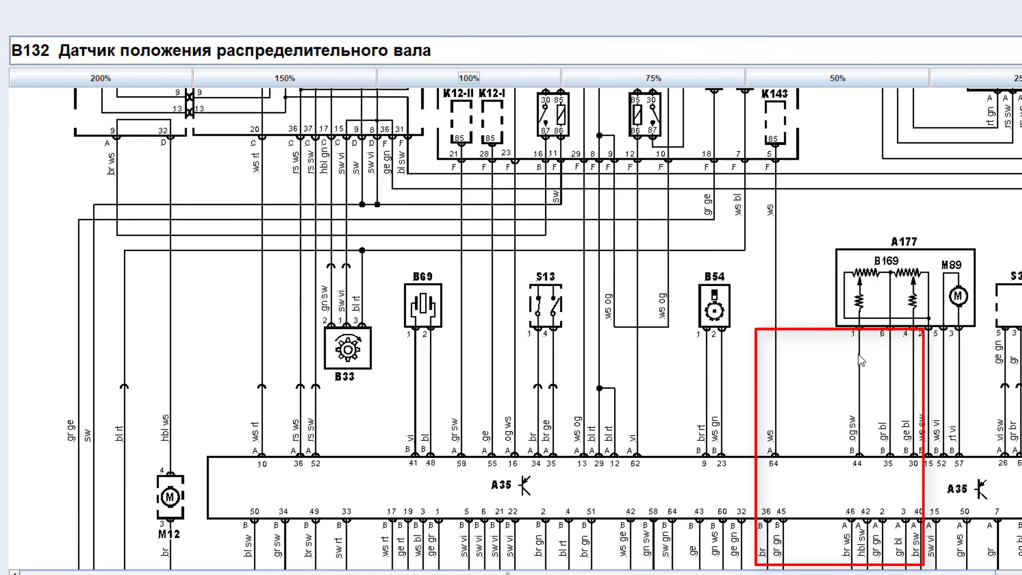
pyautogui.scroll(-5, 538, 329)
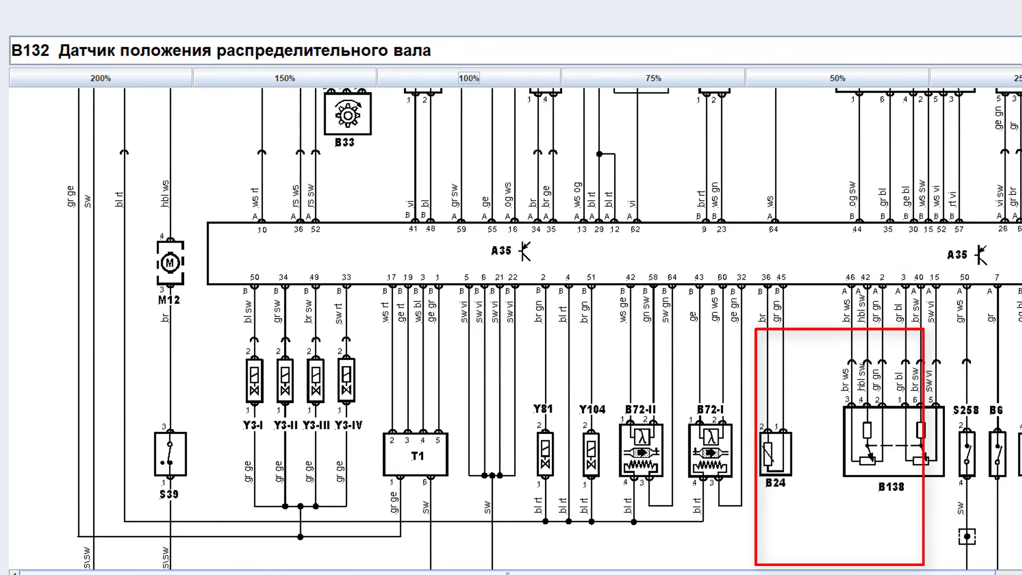